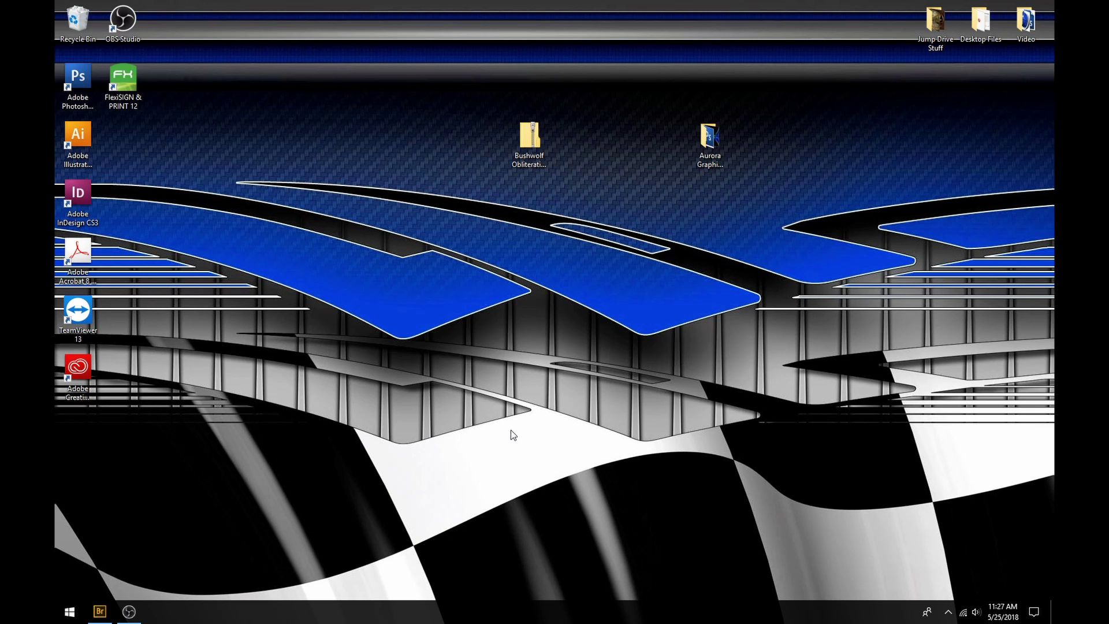
# Open the Bushwolf Obliteration Buck Camo zip archive and place its window clear of the Aurora Graphics Artwork folder on the desktop.
pyautogui.moveTo(530, 137); pyautogui.dragTo(497, 118)
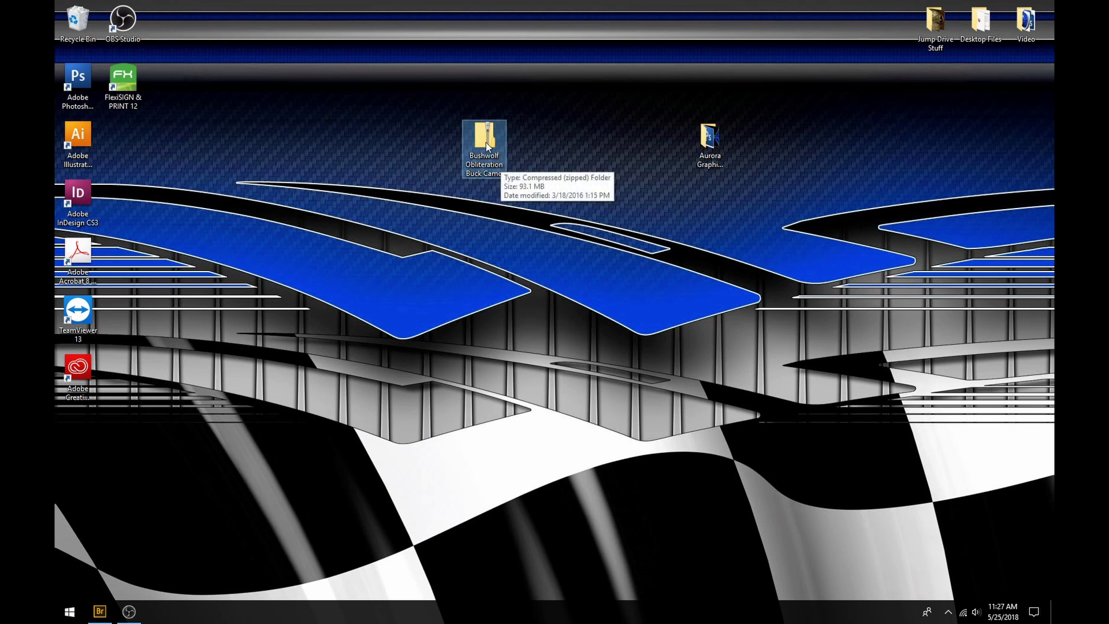
pyautogui.moveTo(487, 137); pyautogui.dragTo(445, 137)
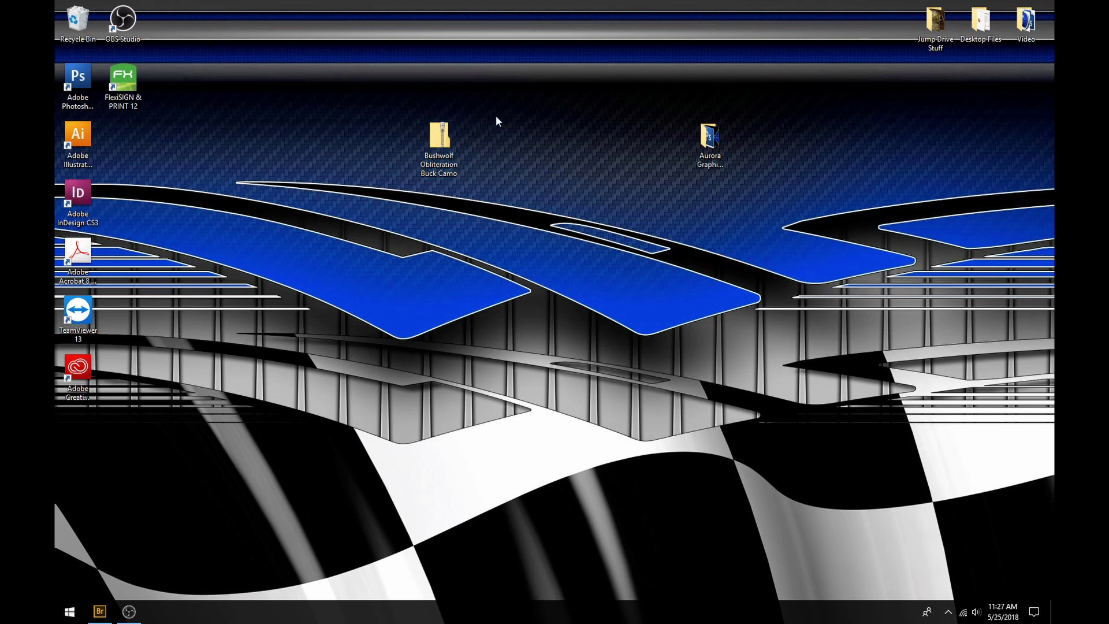
pyautogui.click(592, 119)
pyautogui.moveTo(444, 138)
pyautogui.doubleClick(445, 136)
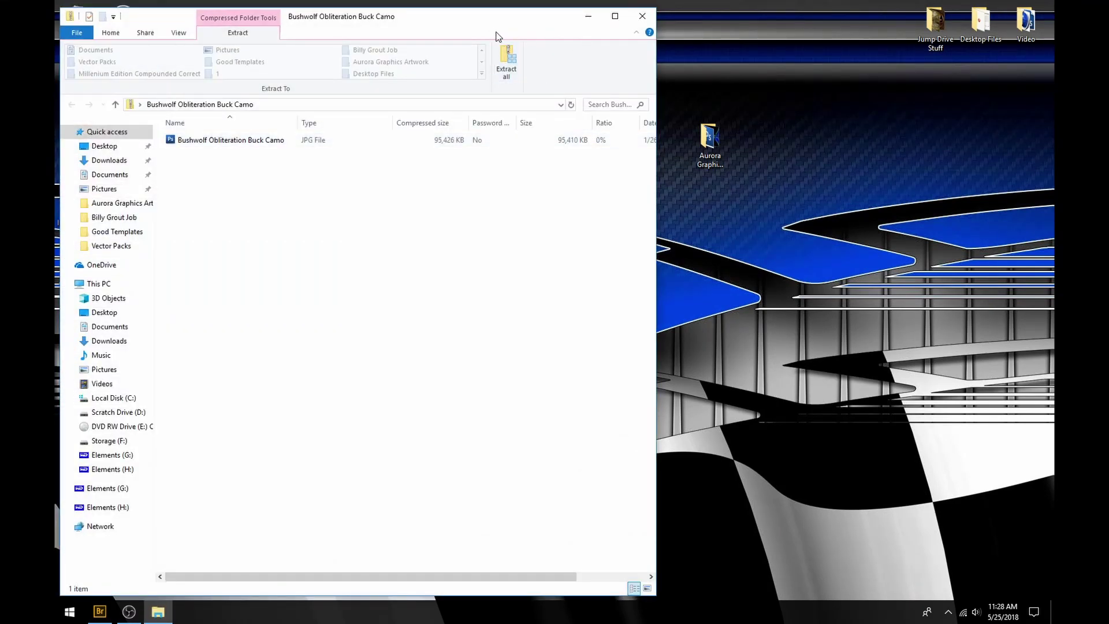
pyautogui.moveTo(509, 18); pyautogui.dragTo(601, 33)
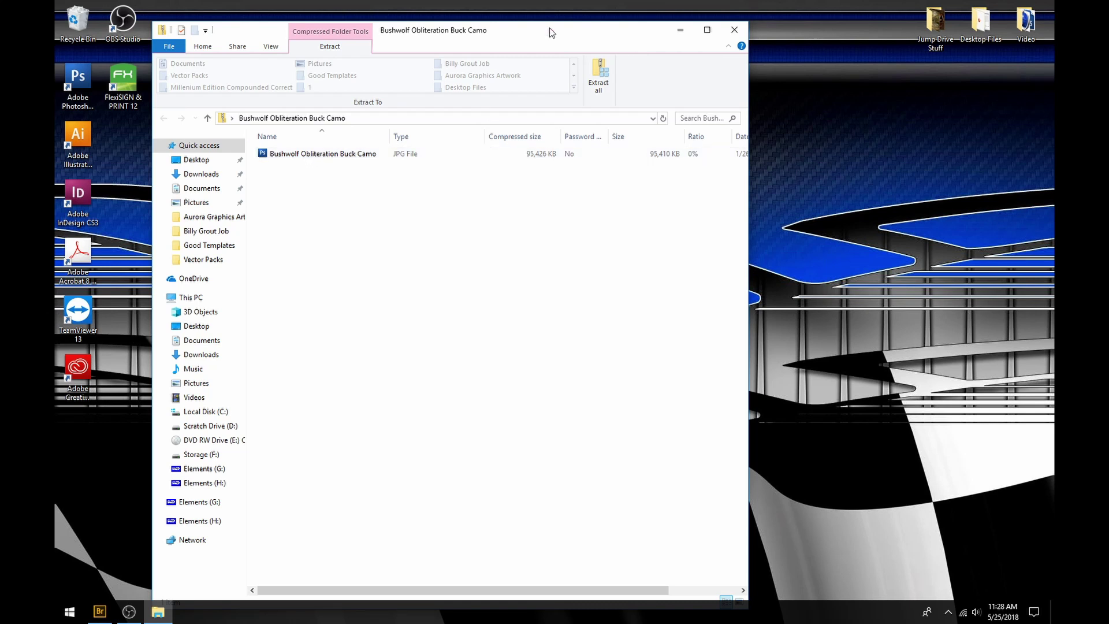
pyautogui.moveTo(552, 41); pyautogui.dragTo(450, 42)
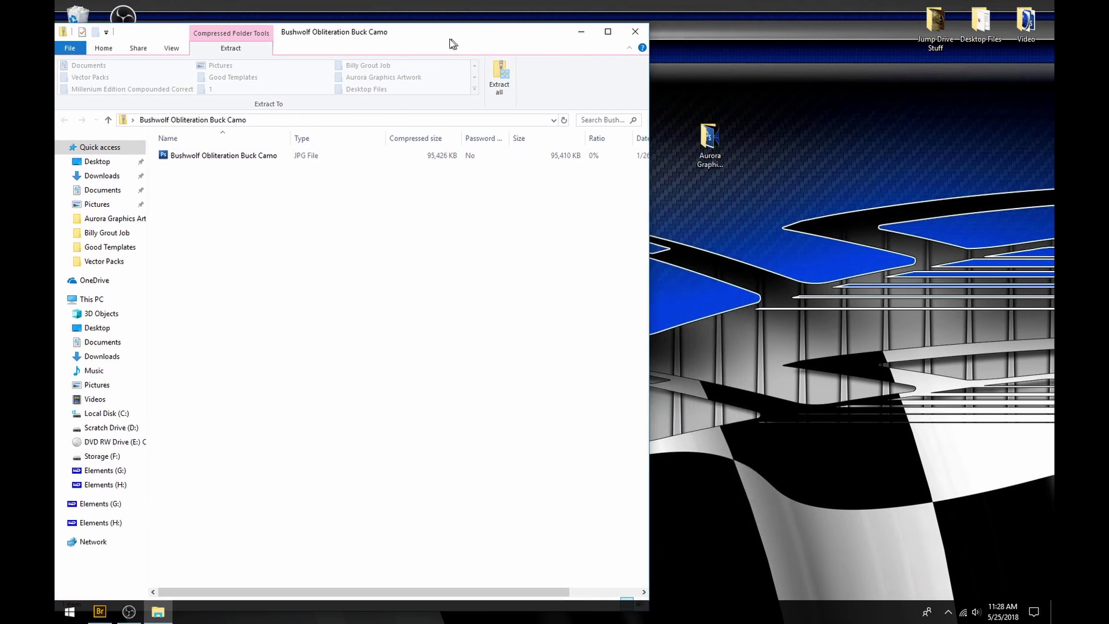
# Extract the Bushwolf Obliteration Buck Camo JPG from the archive into the Aurora Graphics Artwork folder and close the archive window.
pyautogui.click(720, 143)
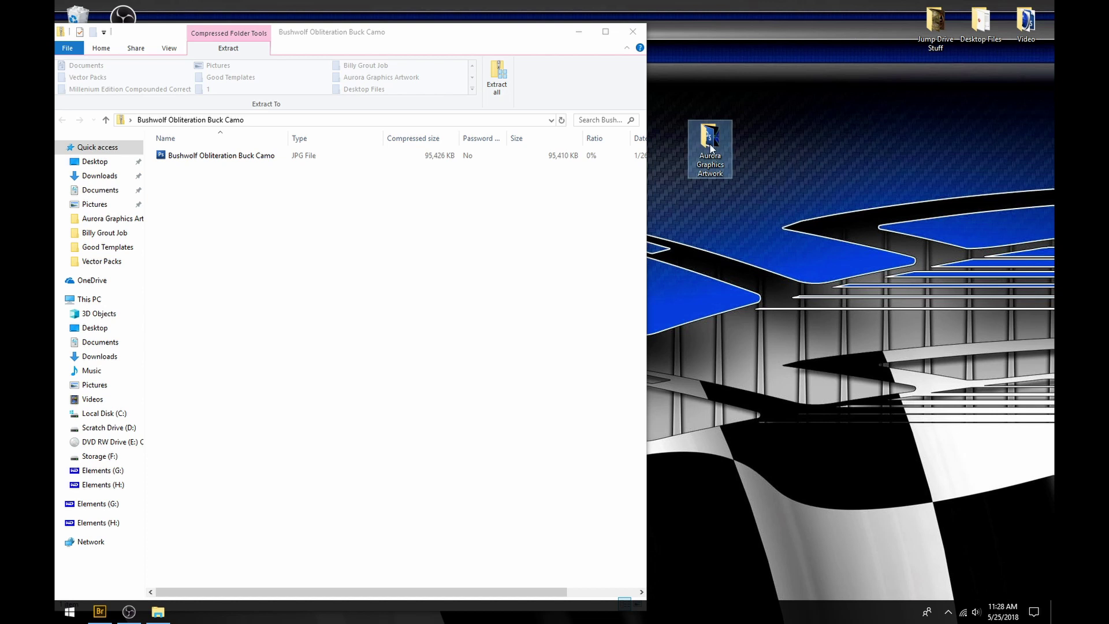
pyautogui.moveTo(715, 148)
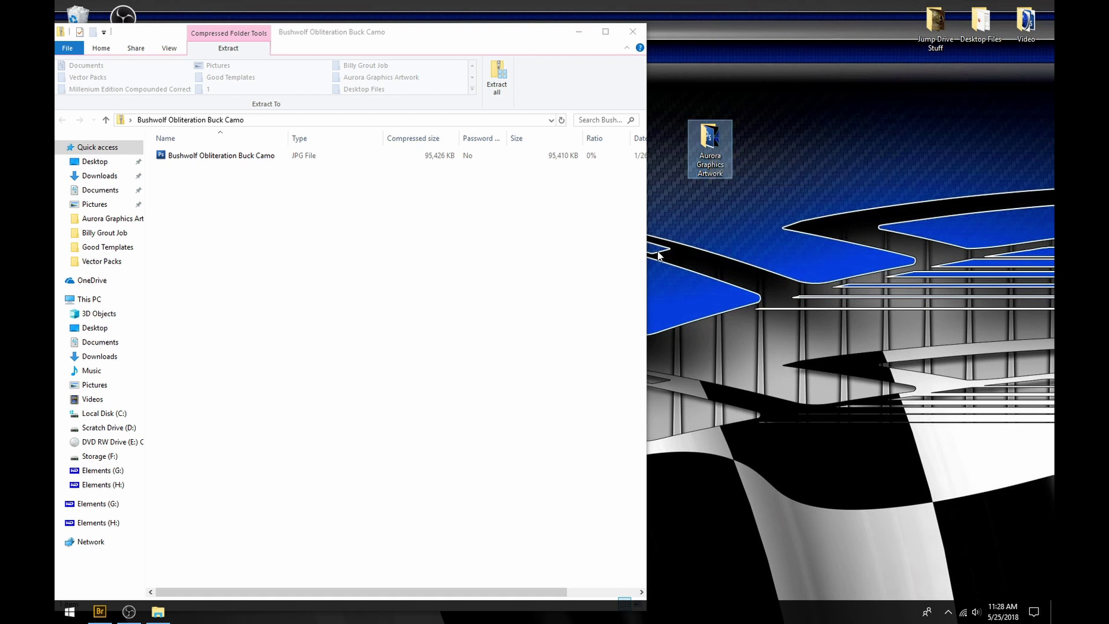
pyautogui.click(472, 53)
pyautogui.moveTo(162, 158); pyautogui.dragTo(711, 149)
pyautogui.click(633, 31)
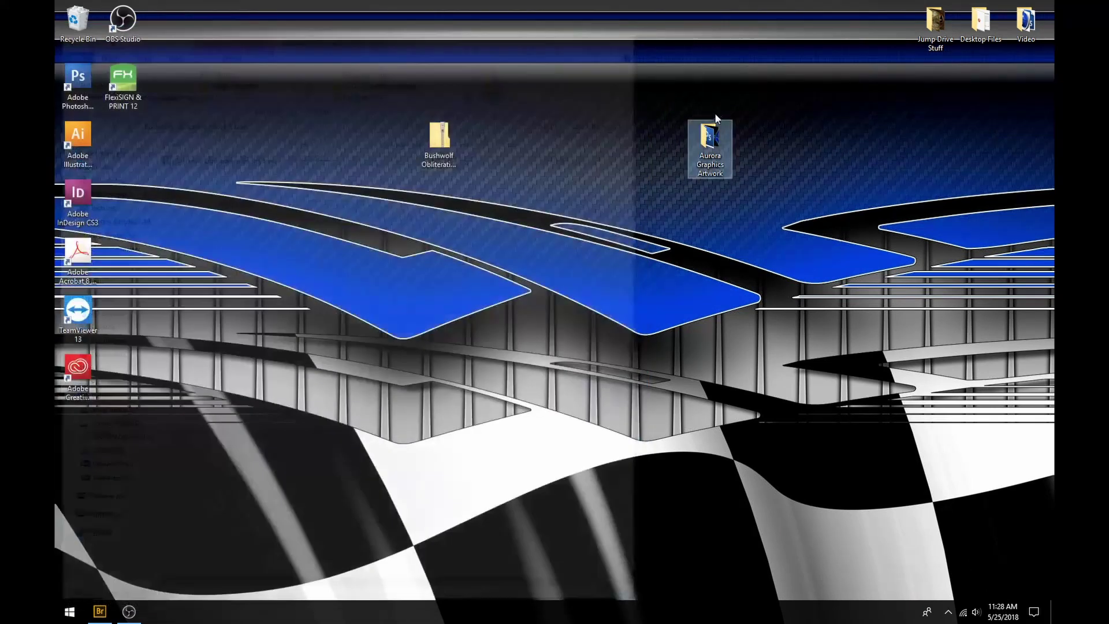
# Open the Aurora Graphics Artwork folder and examine the icons of the B975, B1096 and Vertigo 2 files.
pyautogui.doubleClick(710, 142)
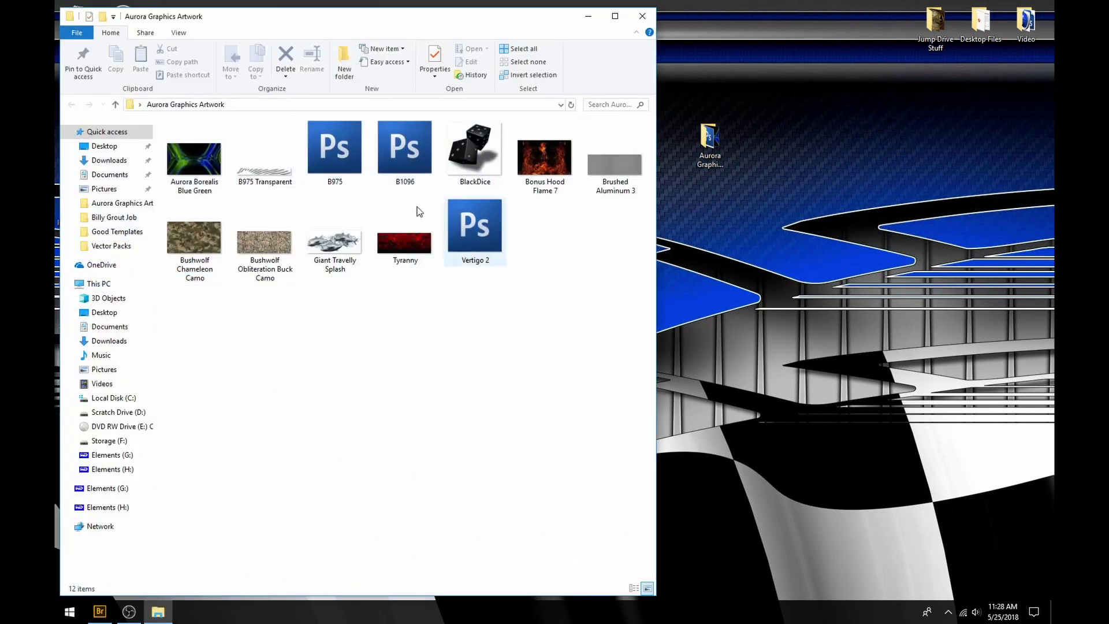
pyautogui.click(331, 151)
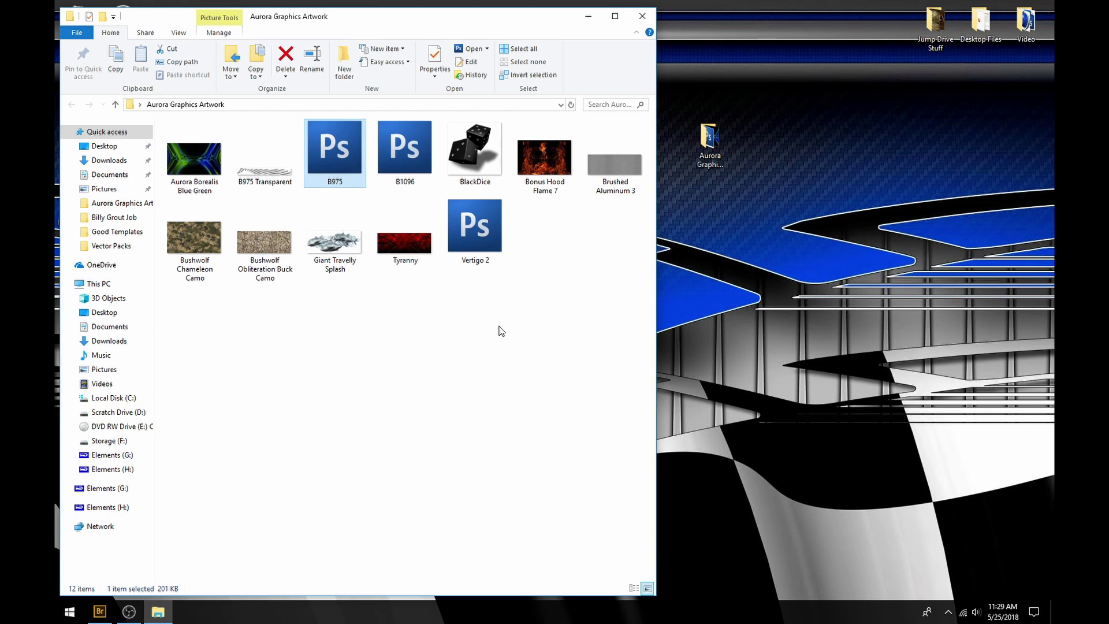
pyautogui.click(393, 158)
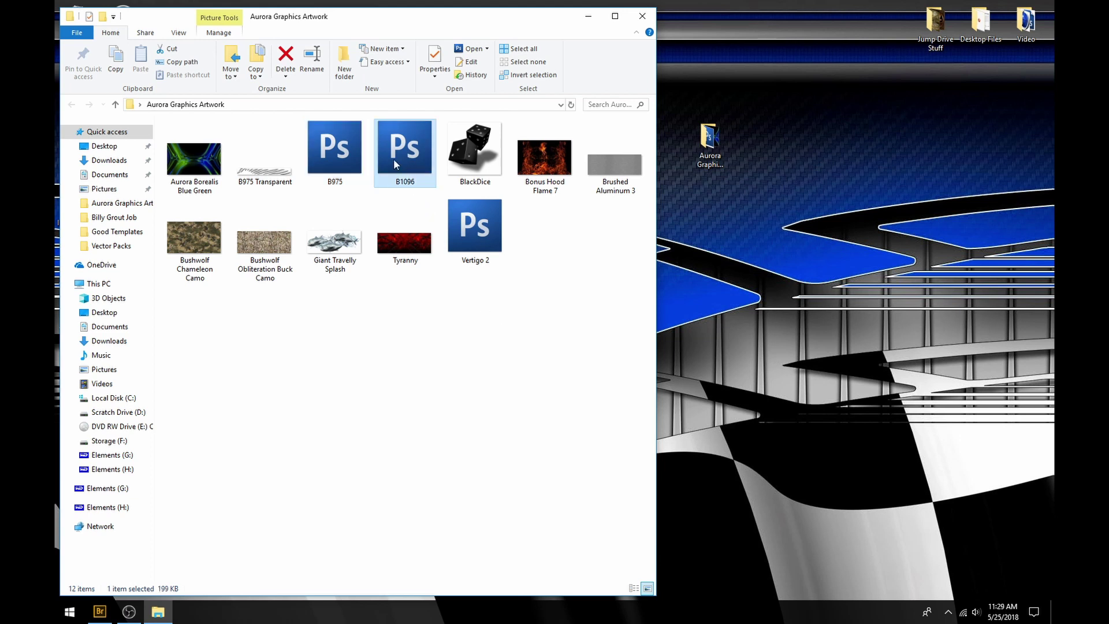
pyautogui.click(344, 169)
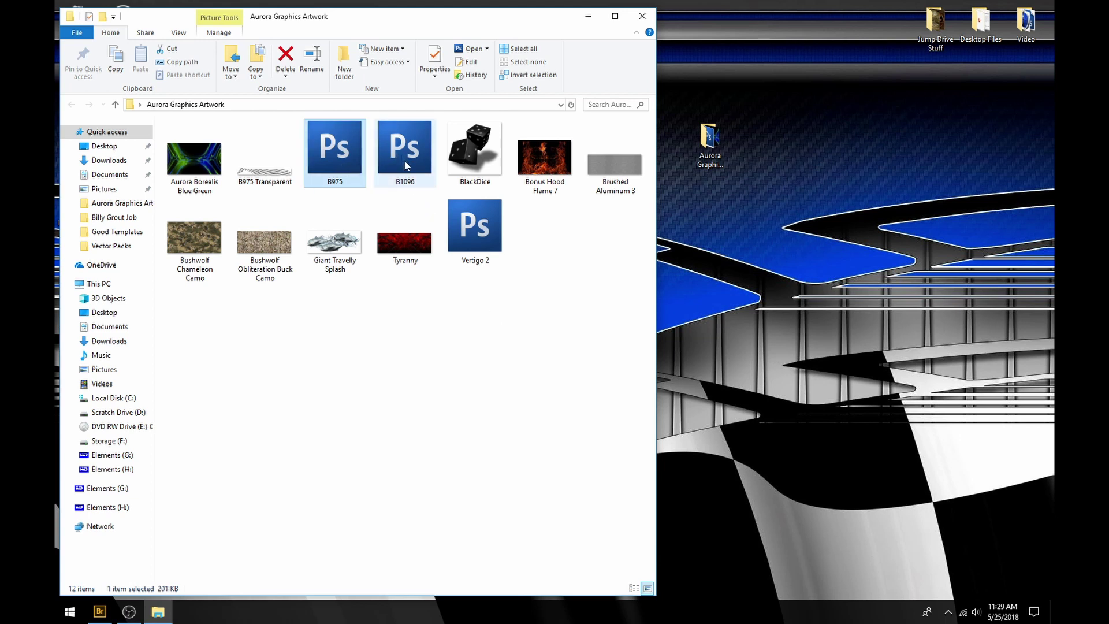
pyautogui.click(492, 232)
pyautogui.moveTo(531, 19); pyautogui.dragTo(590, 18)
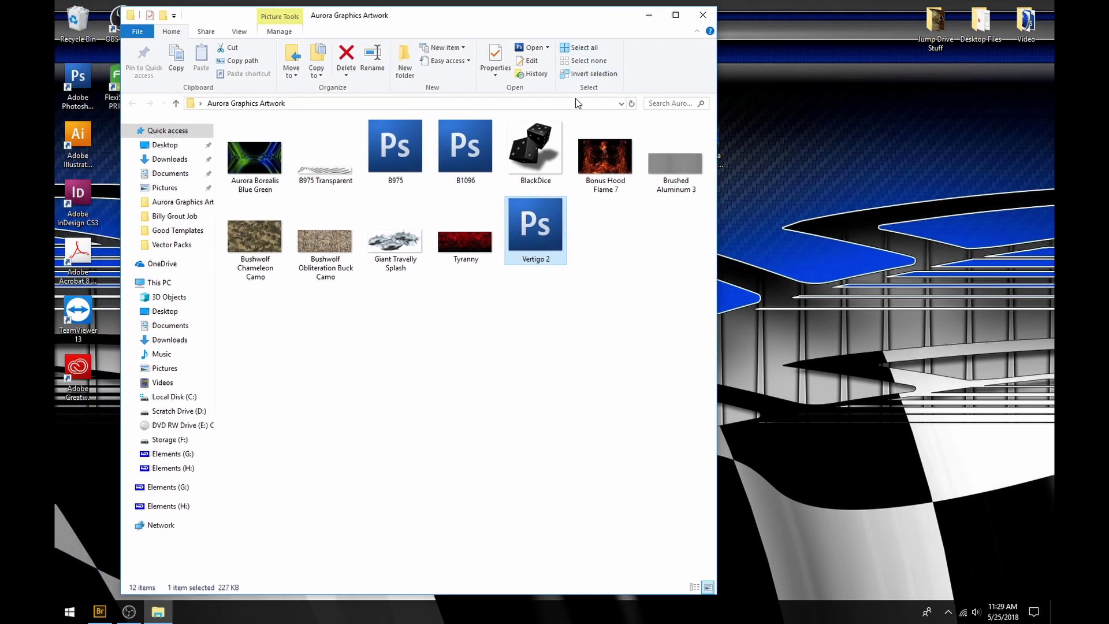
pyautogui.moveTo(524, 25); pyautogui.dragTo(736, 27)
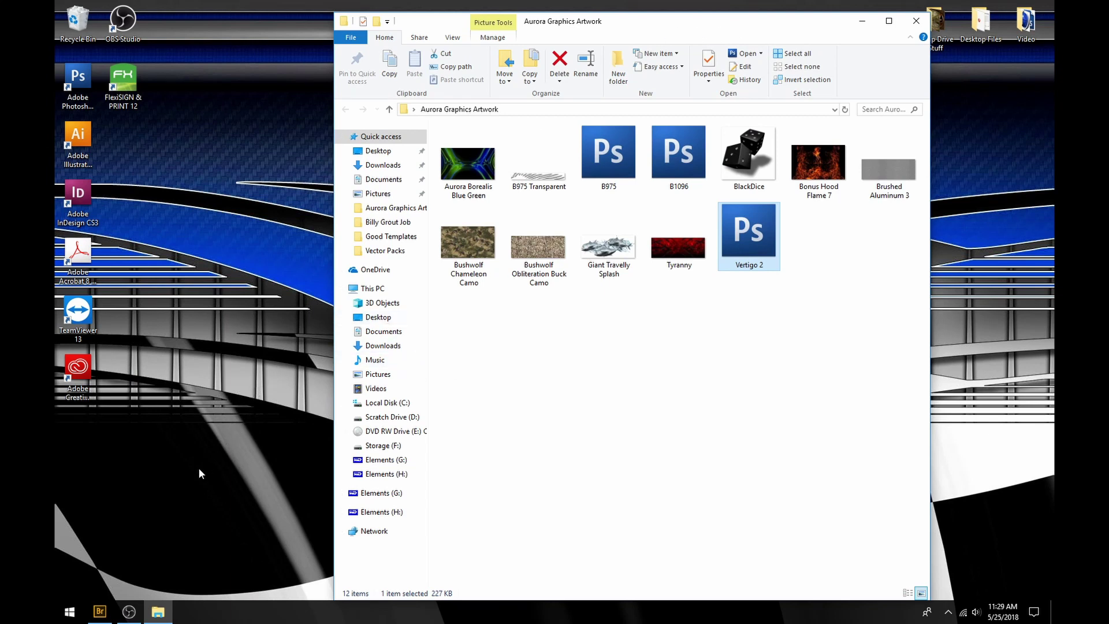
# Switch to Adobe Bridge and close the Publish, Preview, Metadata and Keywords panels.
pyautogui.click(100, 613)
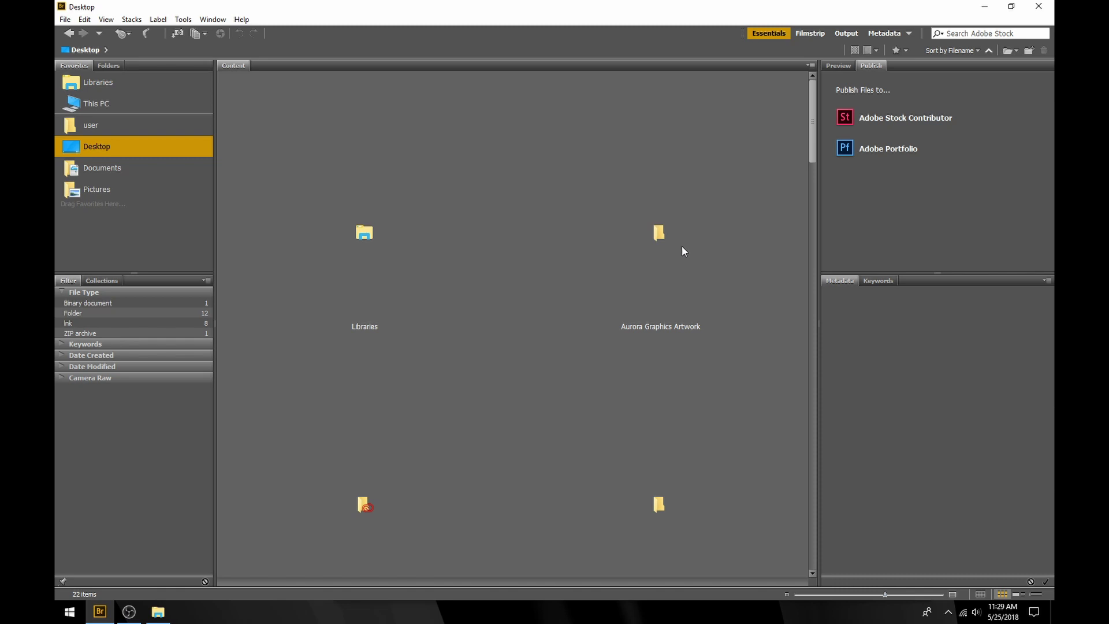
pyautogui.rightClick(871, 67)
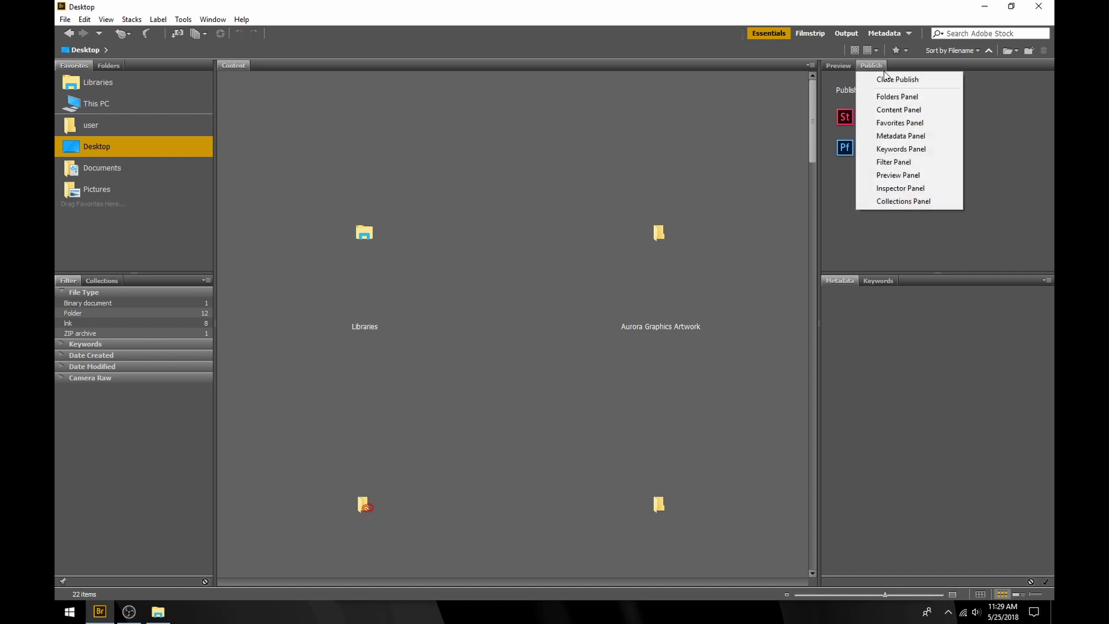
pyautogui.click(893, 81)
pyautogui.rightClick(841, 65)
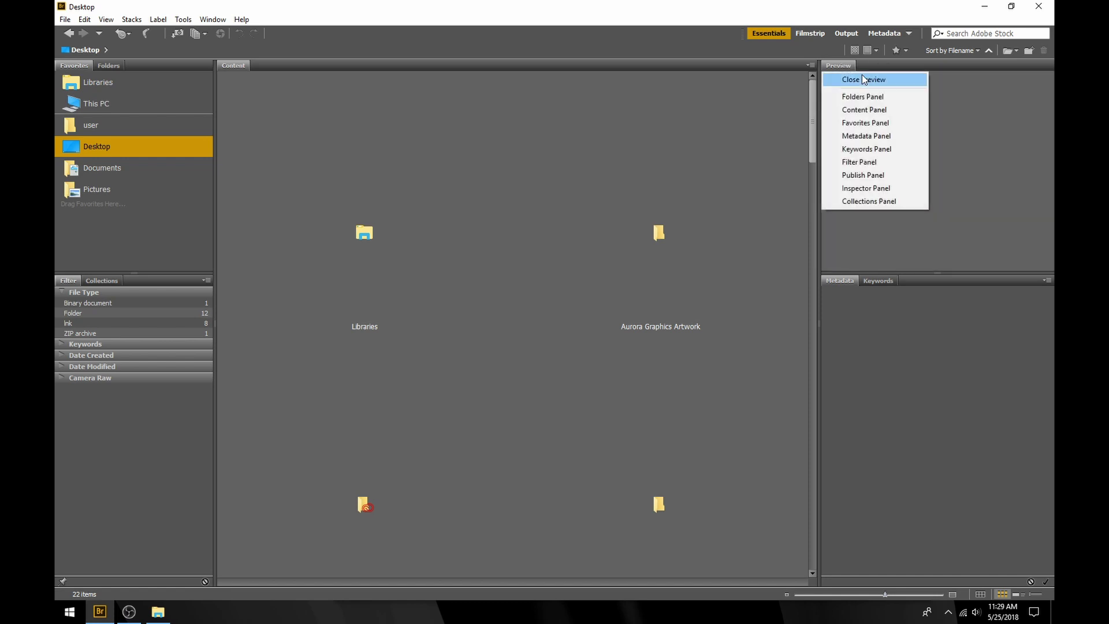
pyautogui.click(863, 80)
pyautogui.rightClick(842, 66)
pyautogui.click(865, 80)
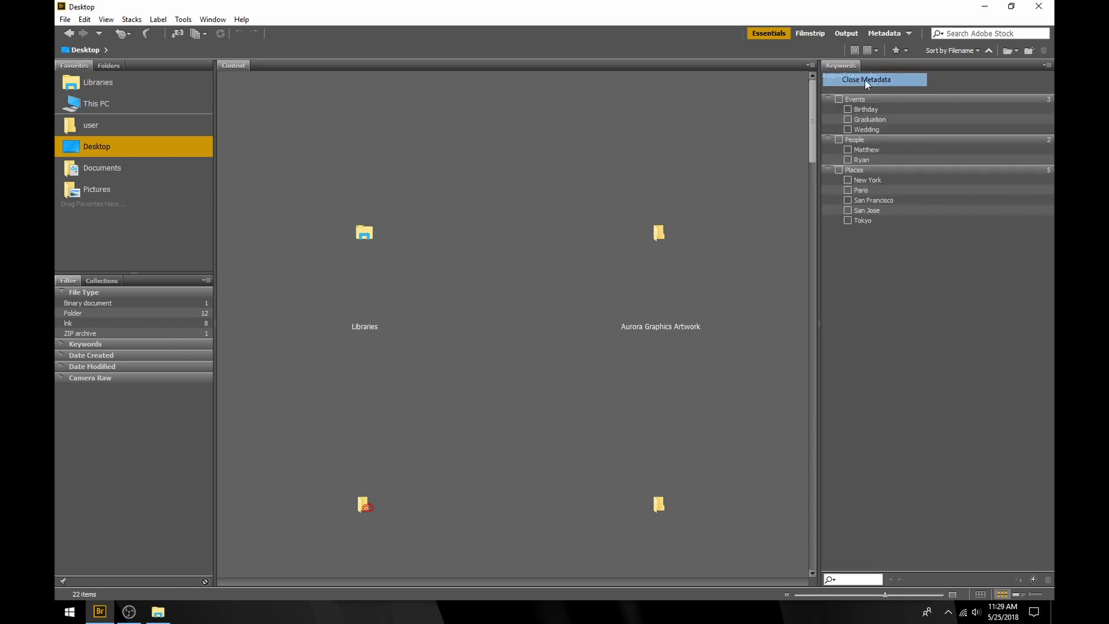
pyautogui.rightClick(847, 67)
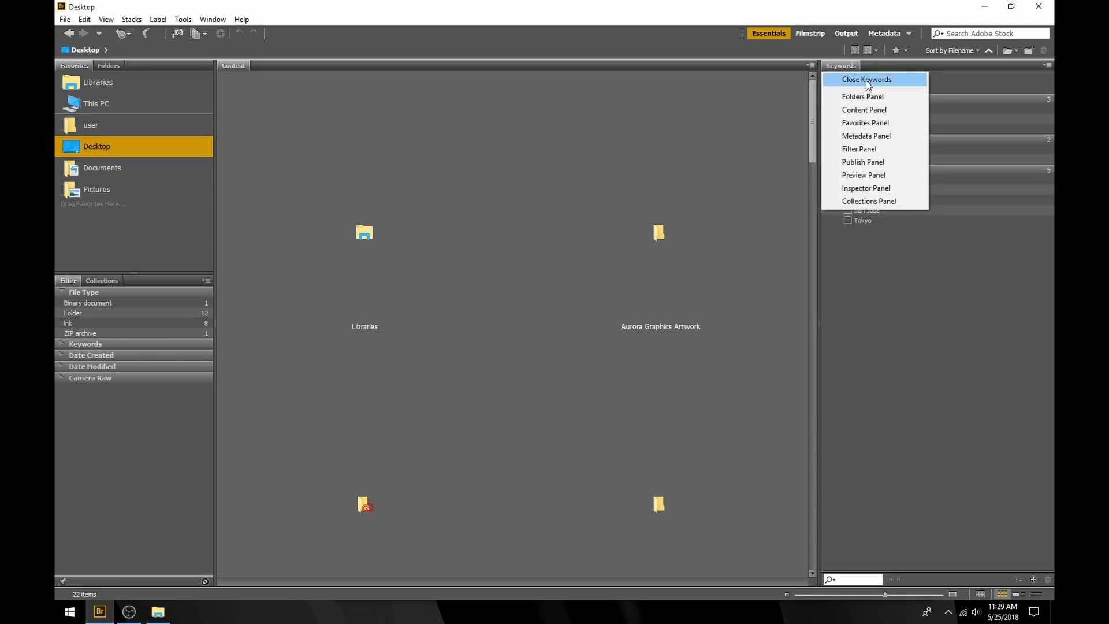
pyautogui.click(868, 81)
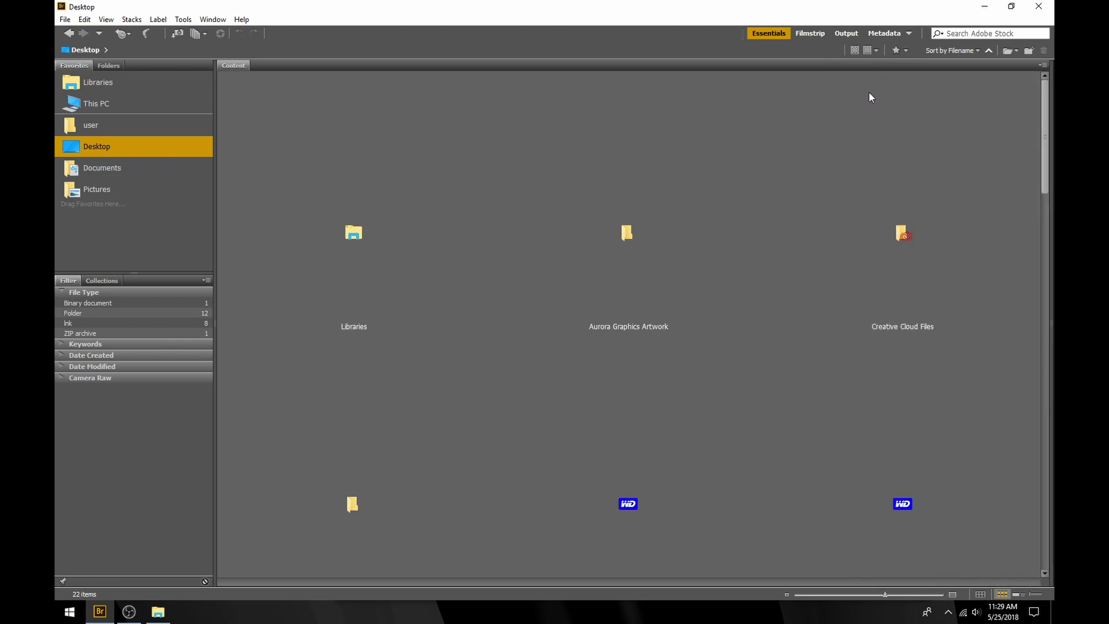
# Narrow the side pane and close the Favorites, Filter and Collections panels, keeping only Folders beside the content area.
pyautogui.moveTo(214, 113); pyautogui.dragTo(179, 113)
pyautogui.rightClick(77, 66)
pyautogui.click(102, 79)
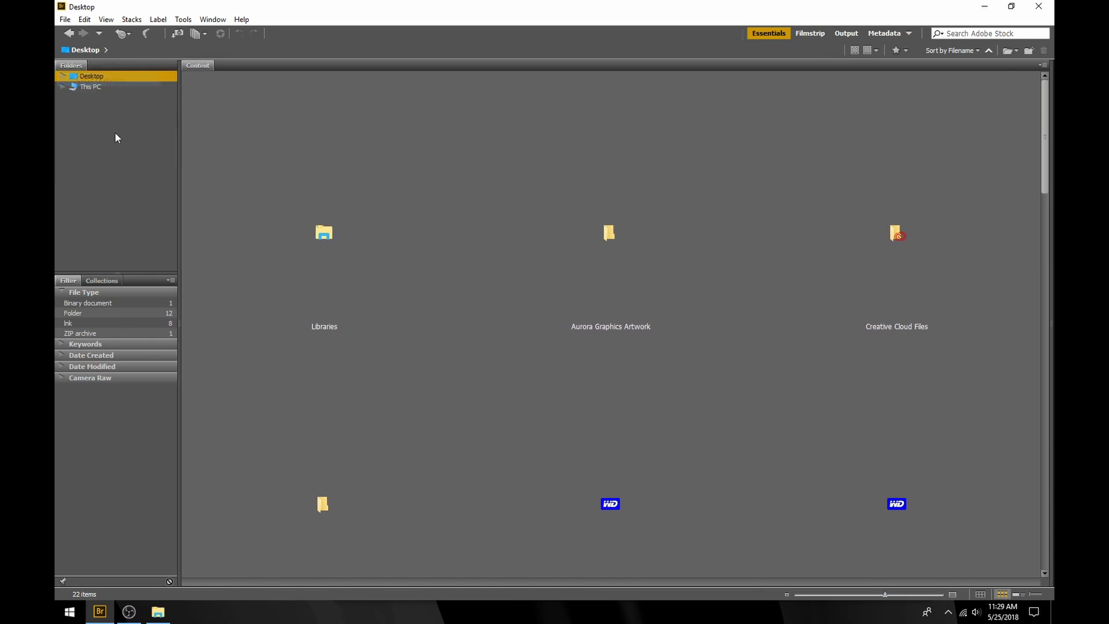
pyautogui.rightClick(78, 283)
pyautogui.click(94, 294)
pyautogui.rightClick(78, 280)
pyautogui.click(103, 295)
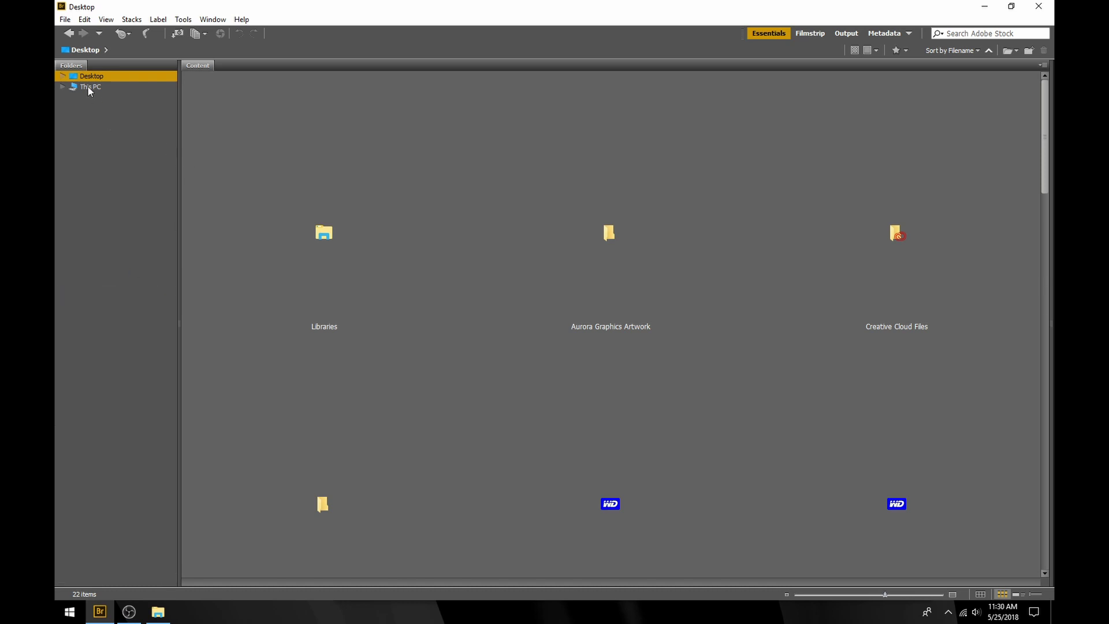
# Expand Desktop in the folder tree, open the Aurora Graphics Artwork folder and look through its artwork thumbnails.
pyautogui.click(63, 76)
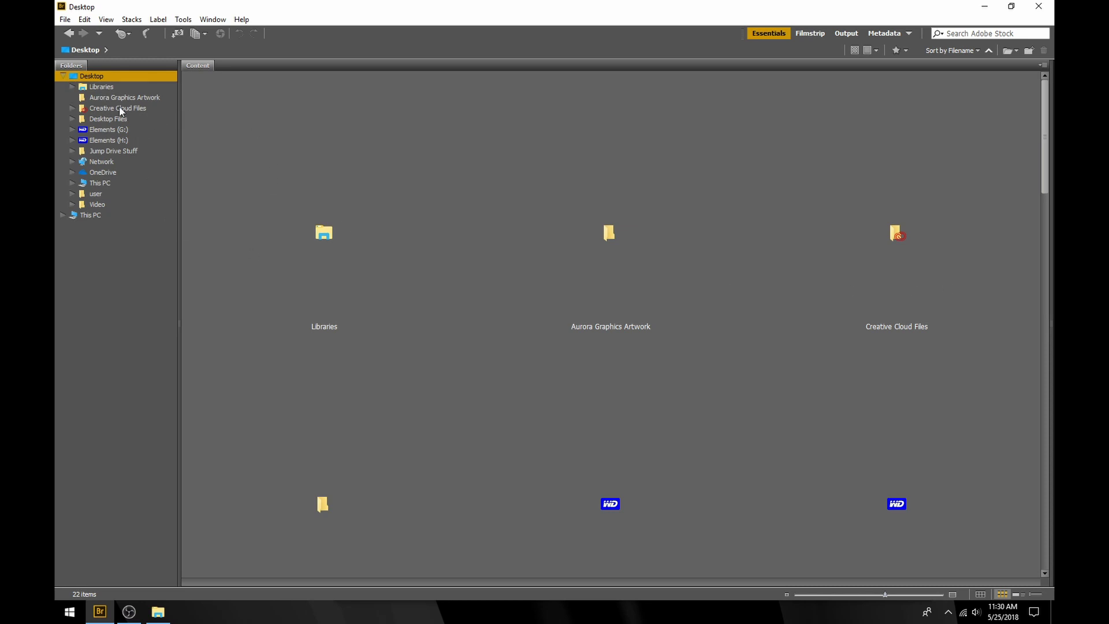
pyautogui.doubleClick(623, 254)
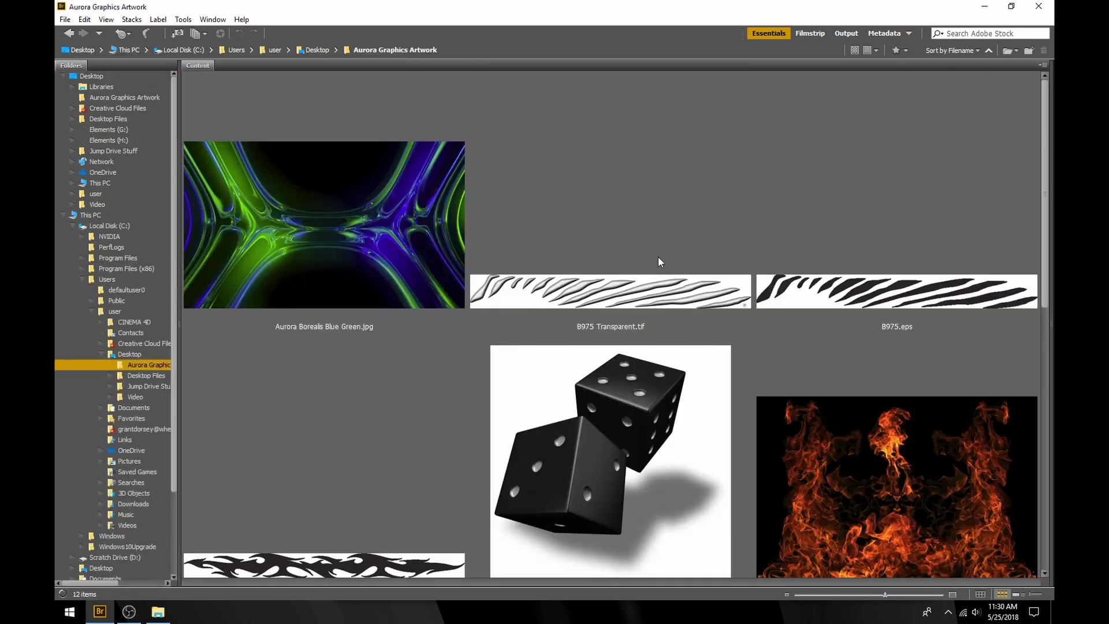
pyautogui.click(875, 307)
pyautogui.click(653, 301)
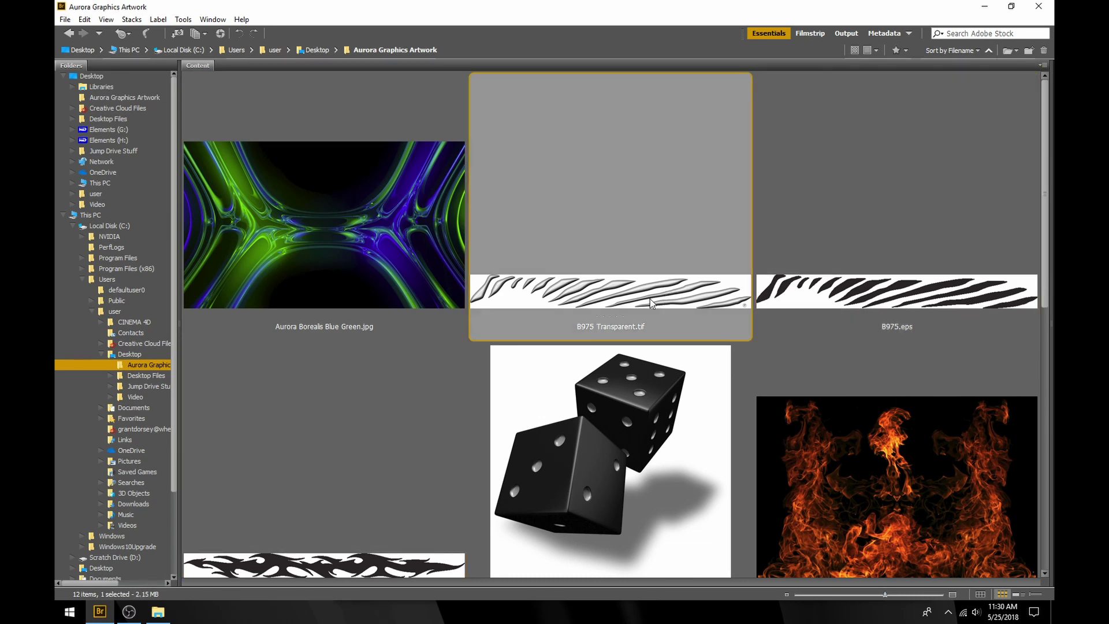
pyautogui.scroll(-5, 722, 306)
pyautogui.scroll(3, 749, 311)
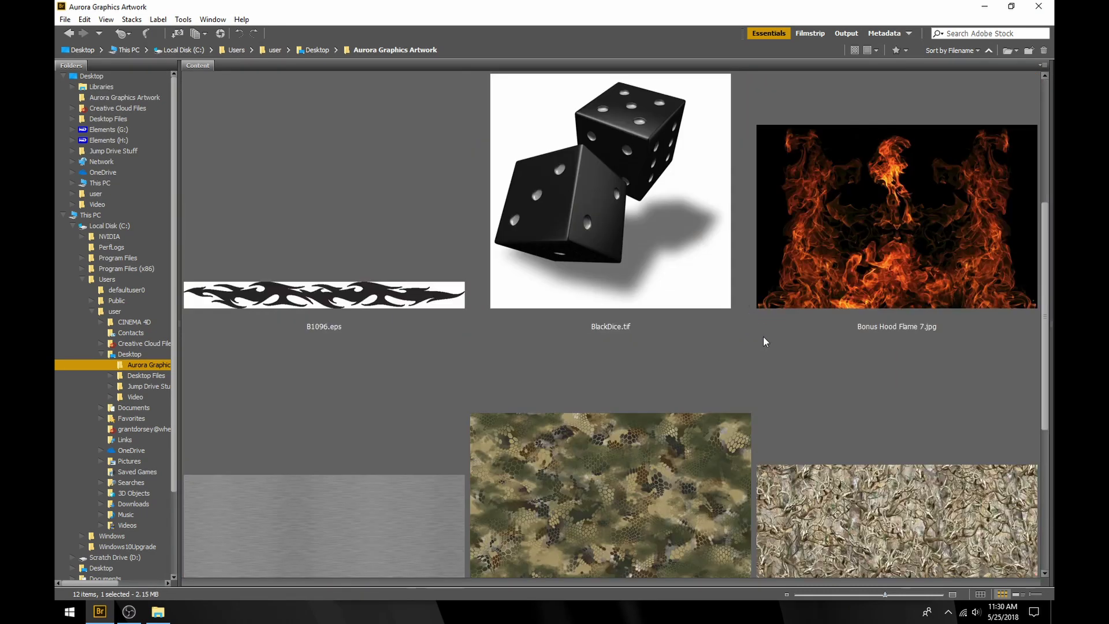
pyautogui.scroll(-3, 764, 336)
pyautogui.scroll(-1, 757, 312)
pyautogui.click(867, 462)
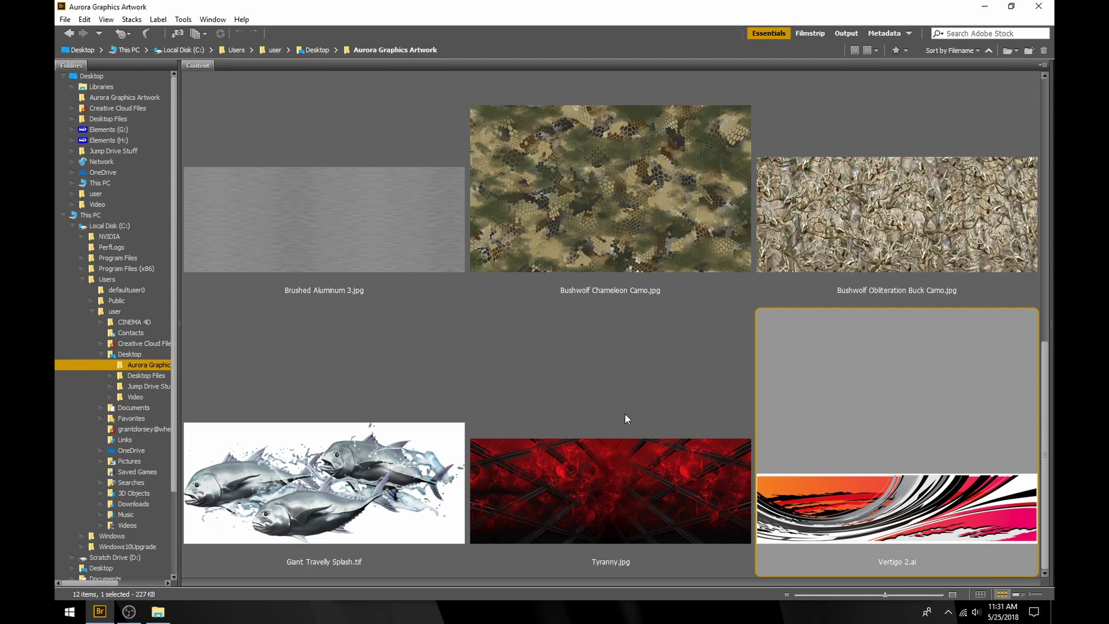
pyautogui.scroll(5, 624, 413)
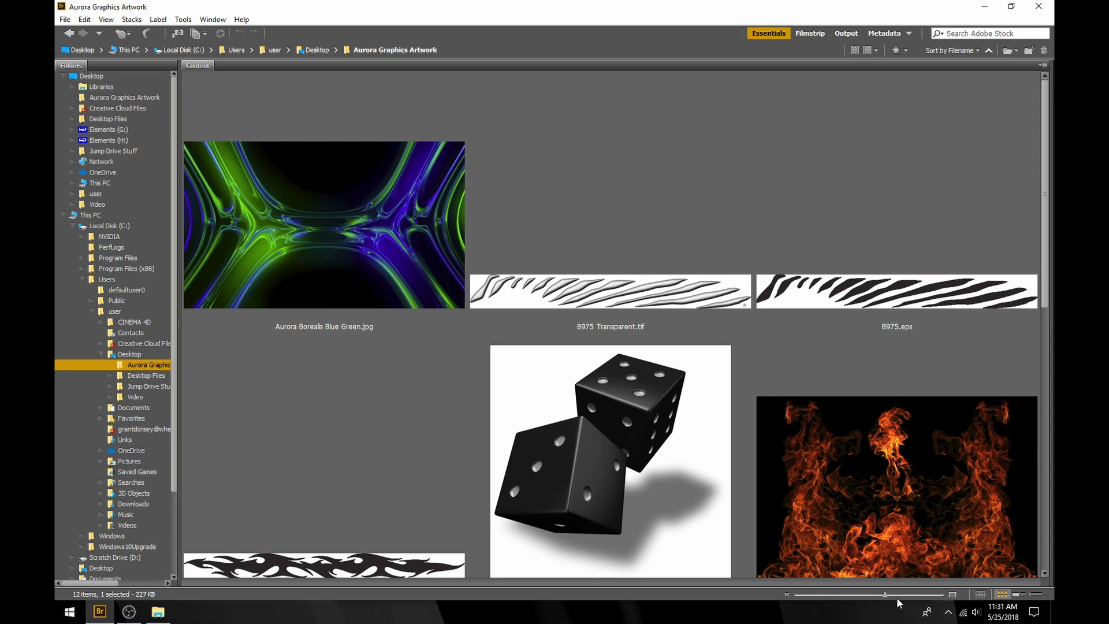
# Try smaller and larger thumbnail sizes, then leave them small enough to show all the artwork in two rows.
pyautogui.moveTo(886, 597); pyautogui.dragTo(839, 594)
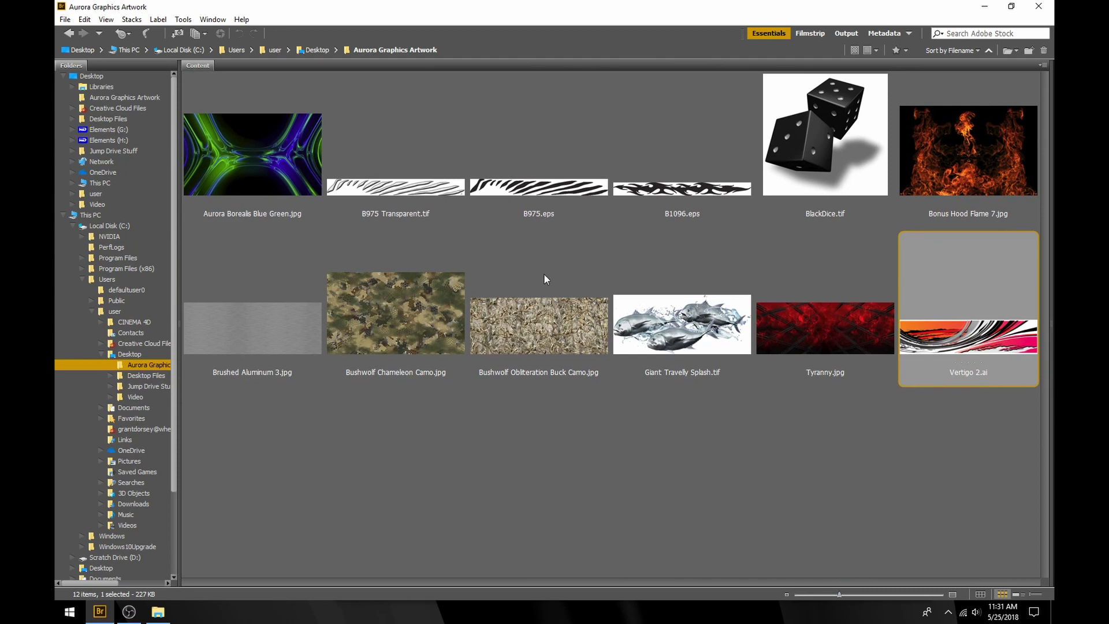
pyautogui.moveTo(840, 596); pyautogui.dragTo(930, 594)
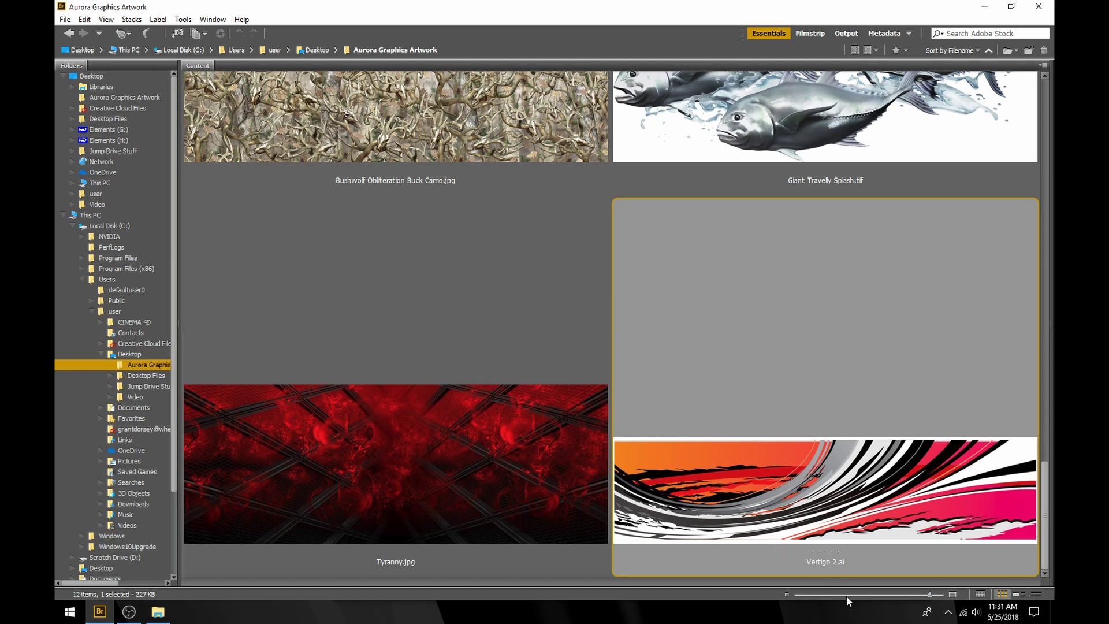
pyautogui.moveTo(930, 595); pyautogui.dragTo(893, 596)
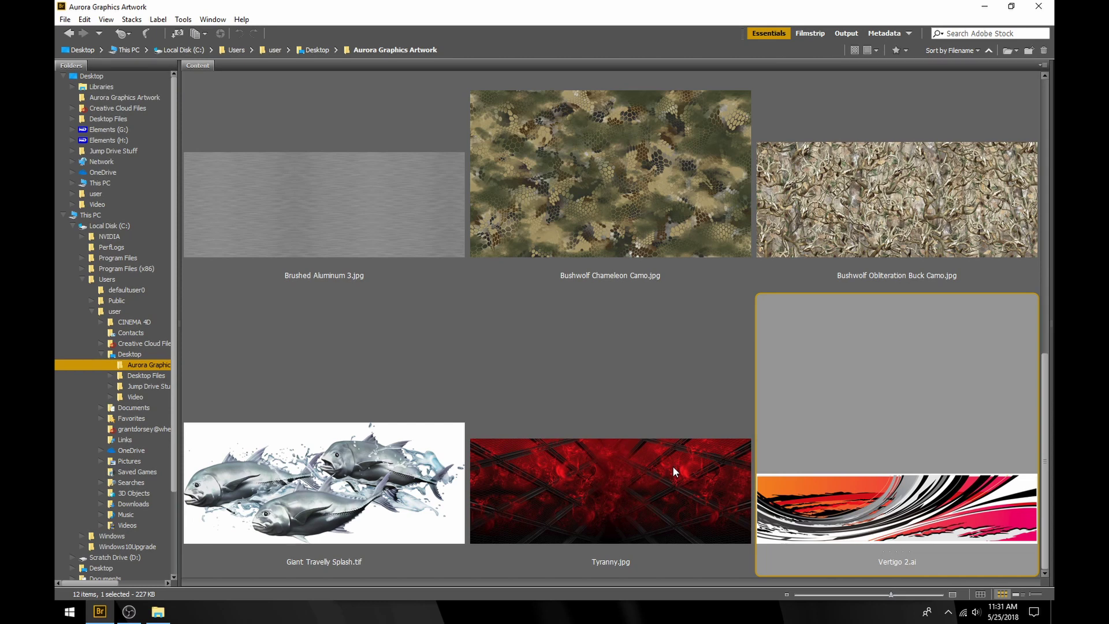
pyautogui.scroll(6, 674, 464)
pyautogui.moveTo(891, 594); pyautogui.dragTo(826, 595)
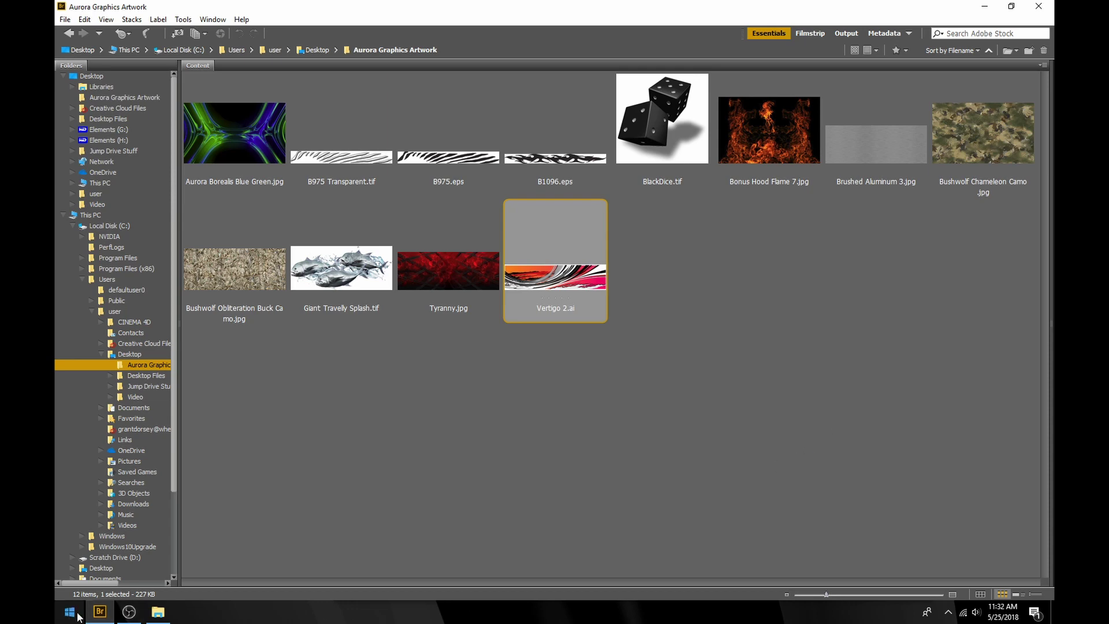
# Return to the desktop, launch Adobe Photoshop CS3 and maximize its window.
pyautogui.click(161, 615)
pyautogui.click(161, 615)
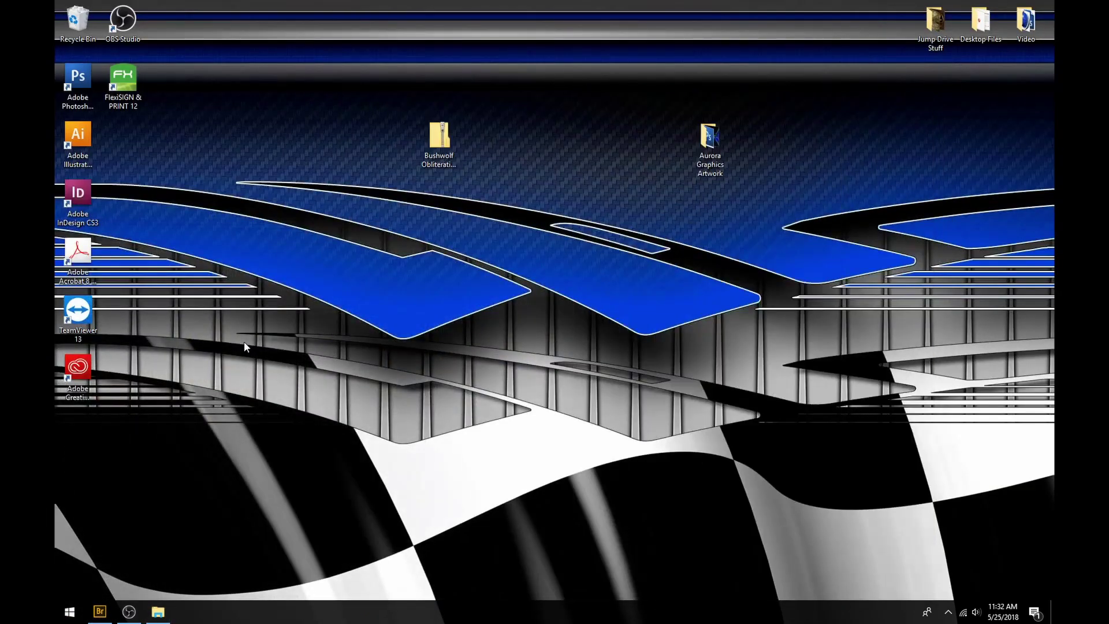
pyautogui.doubleClick(82, 86)
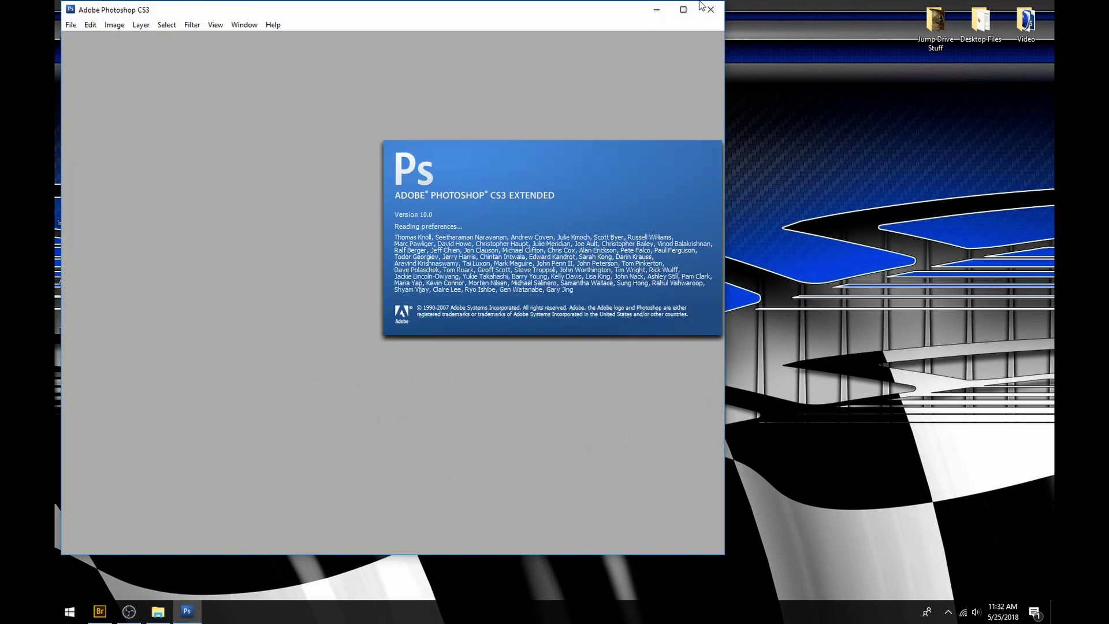
pyautogui.click(684, 11)
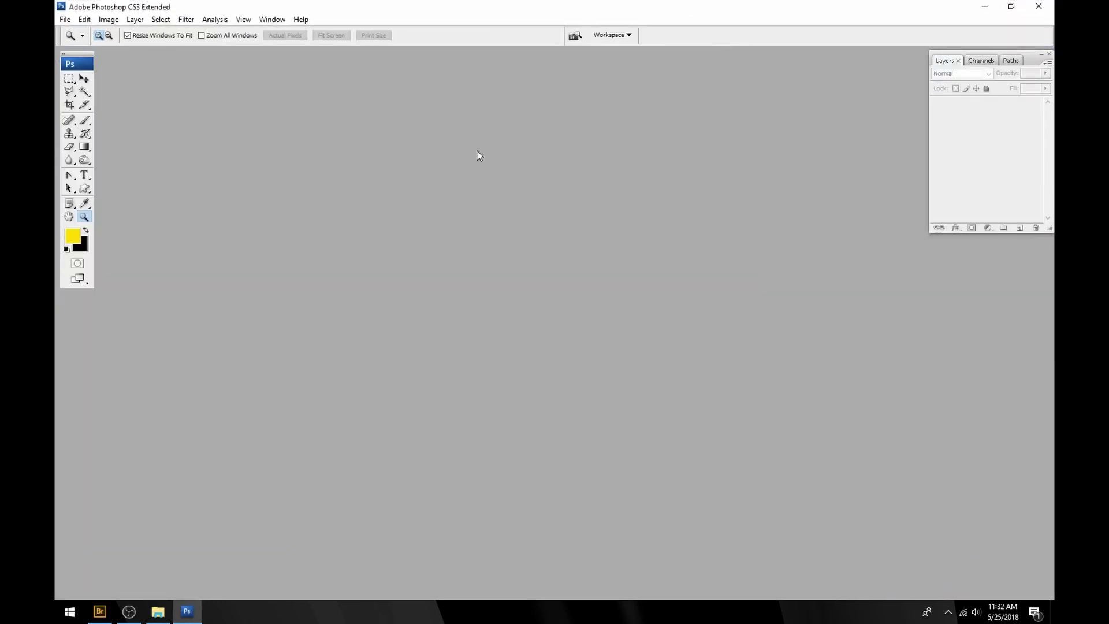
# Start a Contact Sheet II using the Aurora Graphics Artwork folder on the desktop as source, including all subfolders.
pyautogui.click(64, 20)
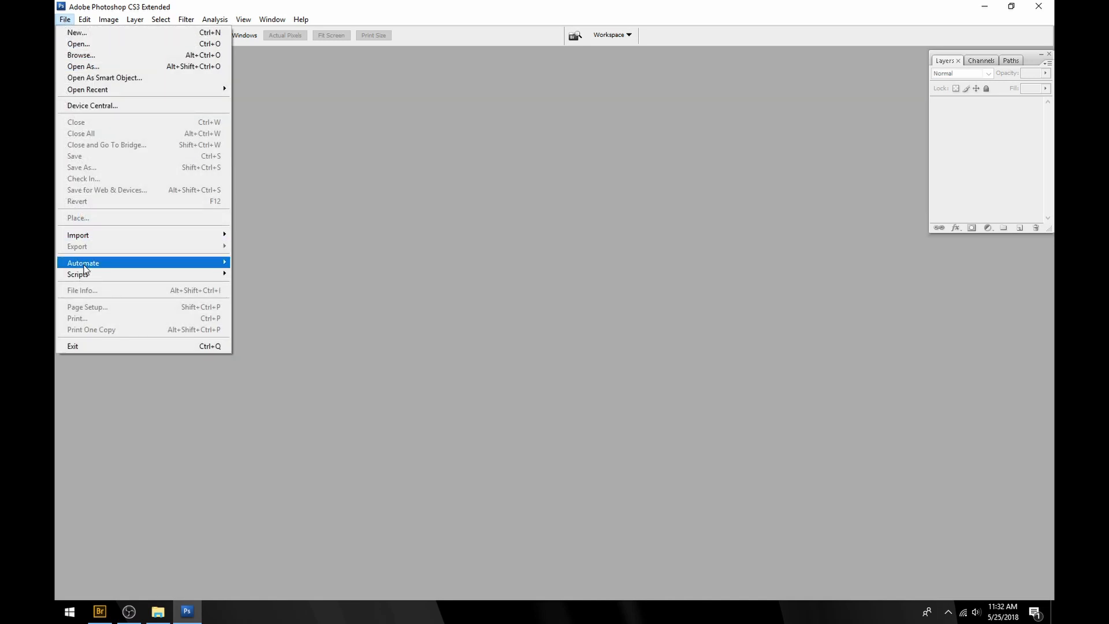
pyautogui.moveTo(90, 268)
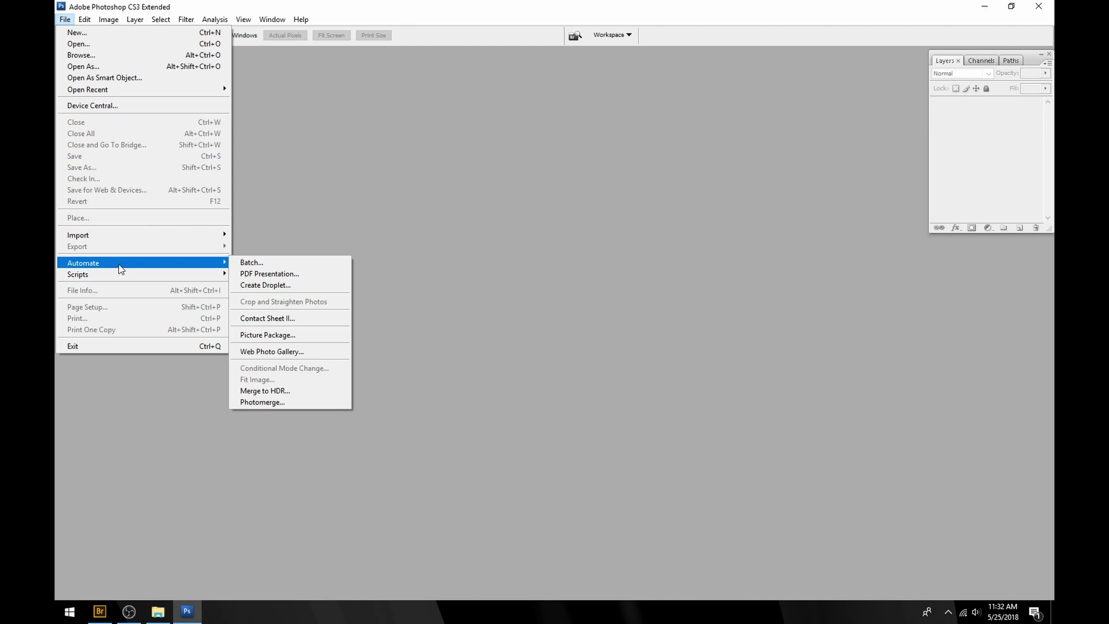
pyautogui.click(292, 323)
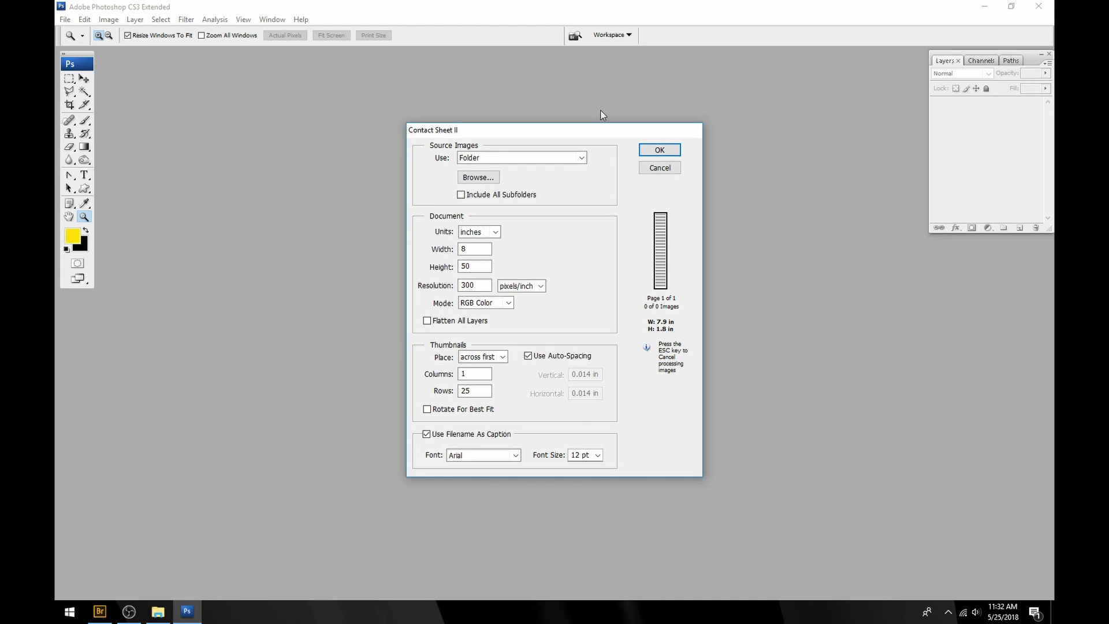
pyautogui.moveTo(594, 125); pyautogui.dragTo(565, 116)
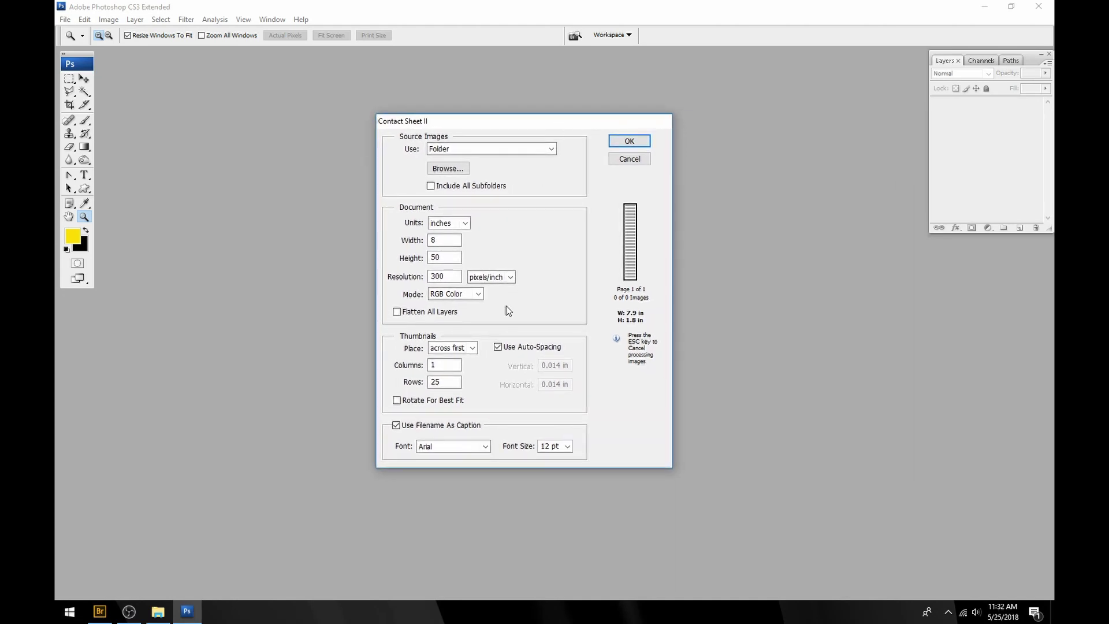
pyautogui.click(456, 171)
pyautogui.click(530, 358)
pyautogui.click(582, 409)
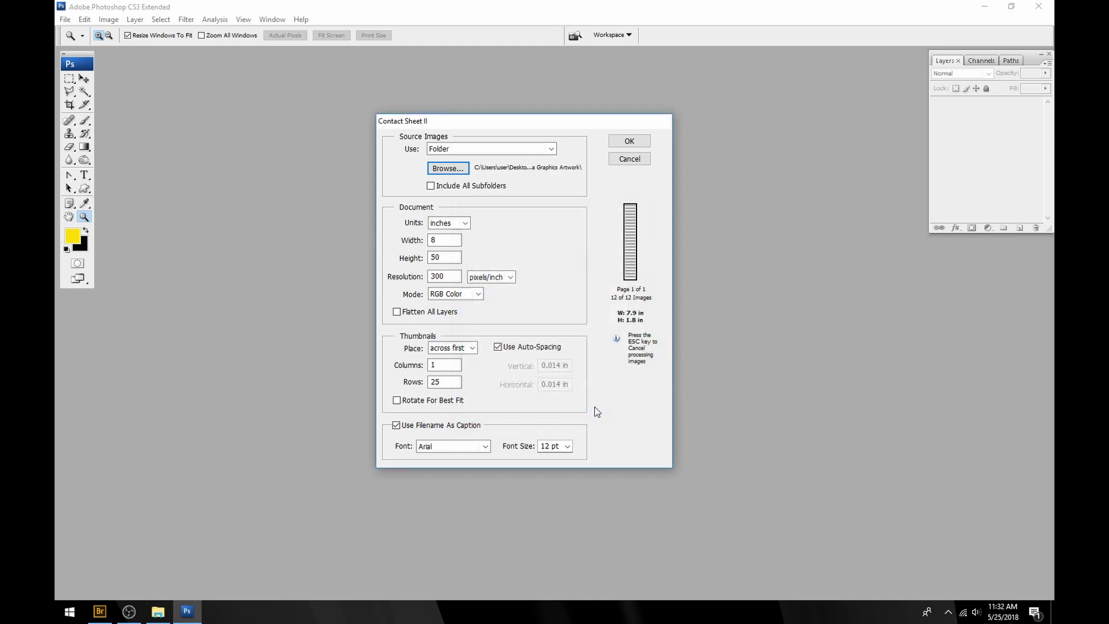
pyautogui.click(466, 190)
# Set the contact sheet's document height to 10.5 inches, keeping the width at 8 inches.
pyautogui.doubleClick(442, 240)
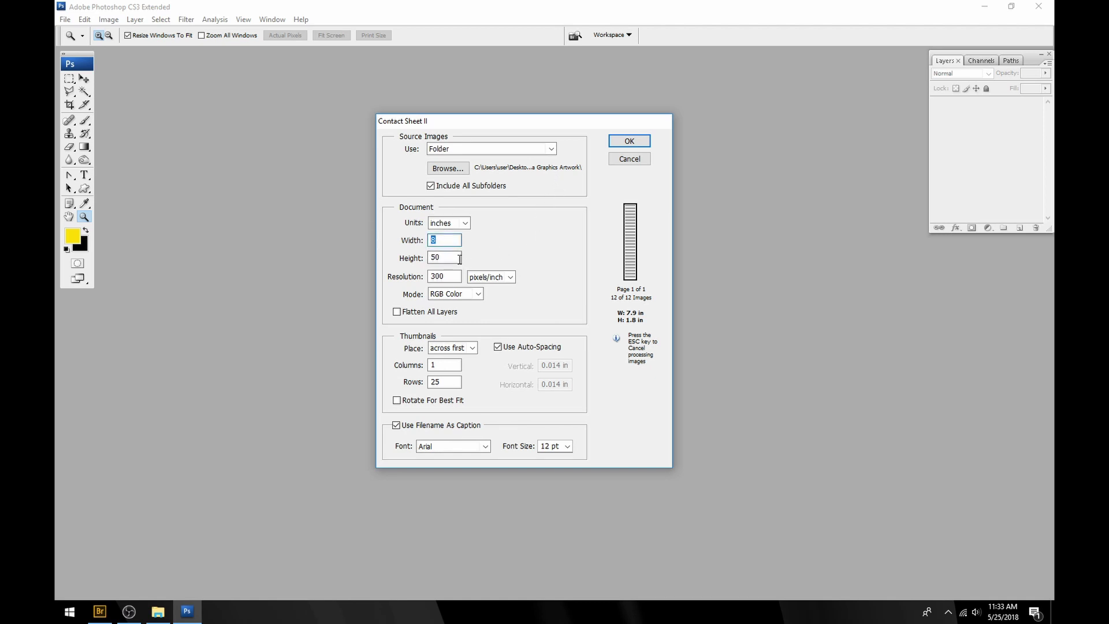
pyautogui.doubleClick(439, 257)
pyautogui.write('10.5')
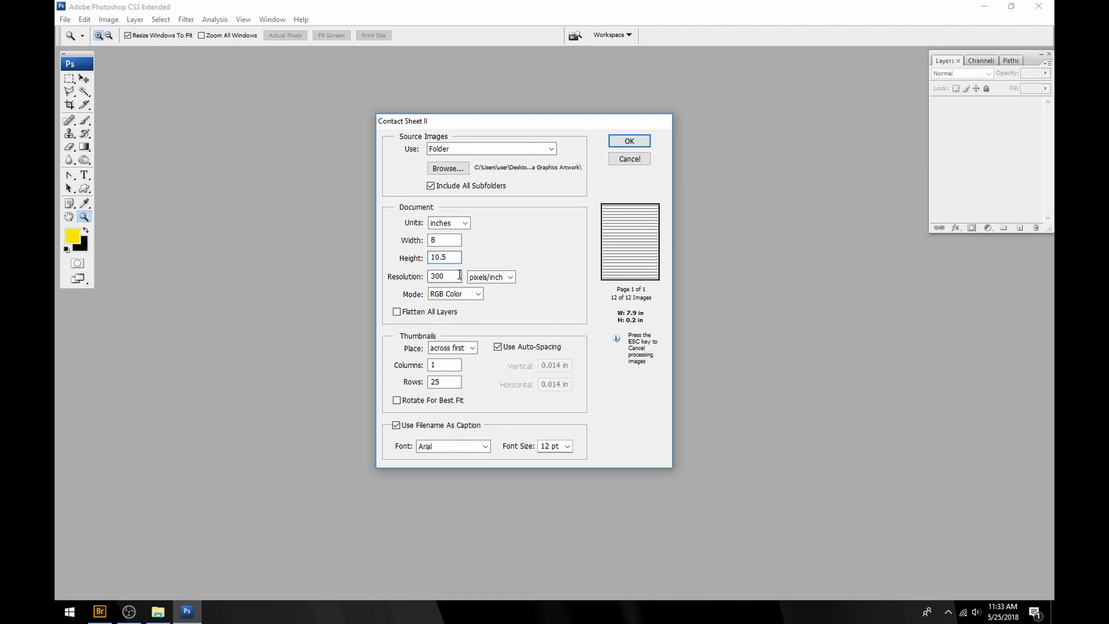
# Lay out the contact sheet thumbnails in 3 columns and 5 rows.
pyautogui.doubleClick(448, 366)
pyautogui.write('3')
pyautogui.press('Tab')
pyautogui.write('5')
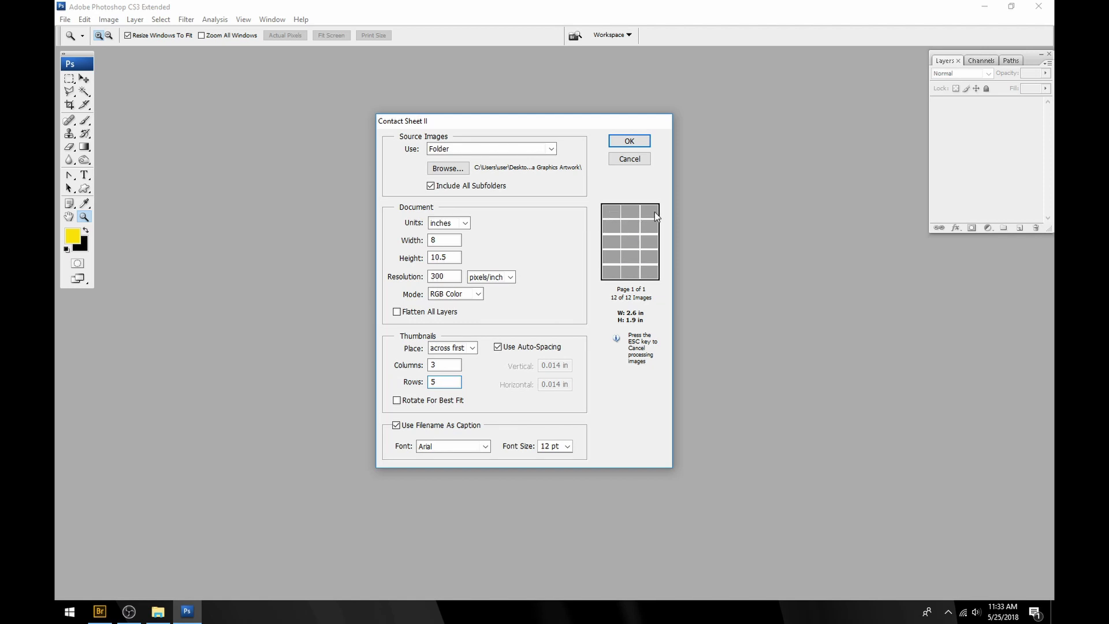
# Try a single thumbnail column, settle on 2 columns, and generate the contact sheets.
pyautogui.hotkey('shift', 'Tab')
pyautogui.write('1')
pyautogui.moveTo(446, 366); pyautogui.dragTo(396, 364)
pyautogui.write('2')
pyautogui.click(638, 142)
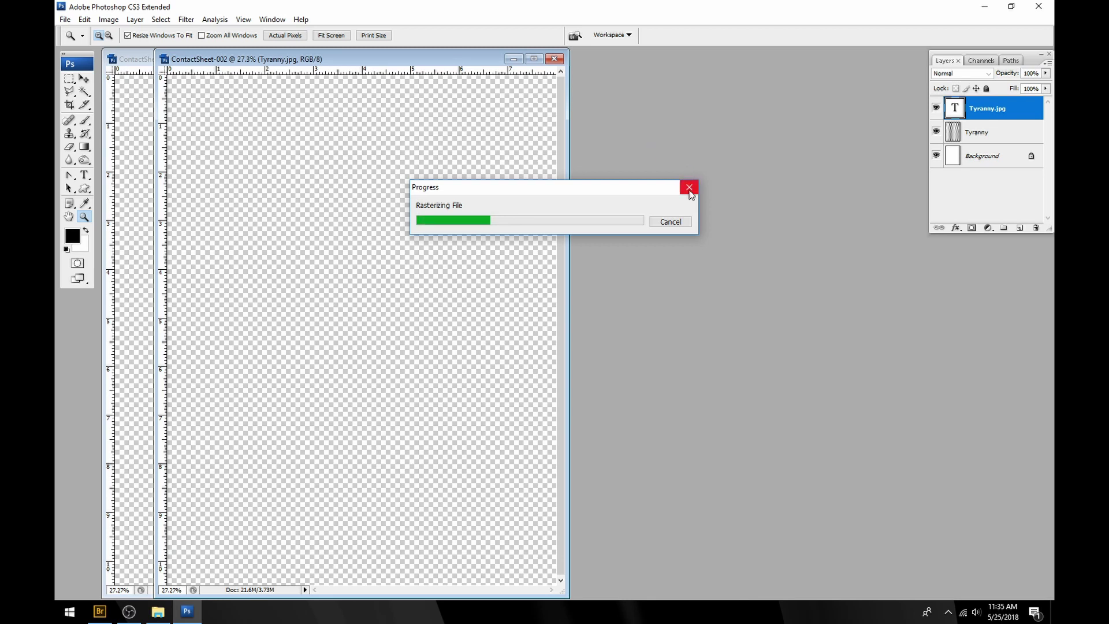
# Cancel the file rasterizing in progress and arrange the two contact sheet windows side by side.
pyautogui.click(684, 224)
pyautogui.moveTo(350, 62); pyautogui.dragTo(719, 60)
pyautogui.moveTo(390, 59); pyautogui.dragTo(373, 56)
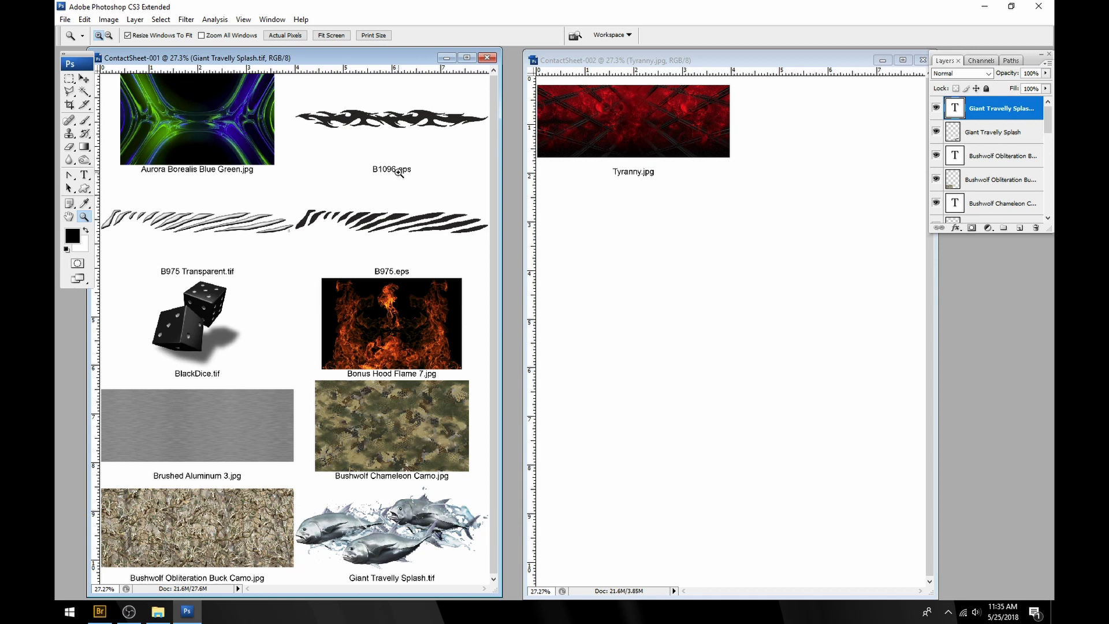
pyautogui.moveTo(209, 59); pyautogui.dragTo(228, 62)
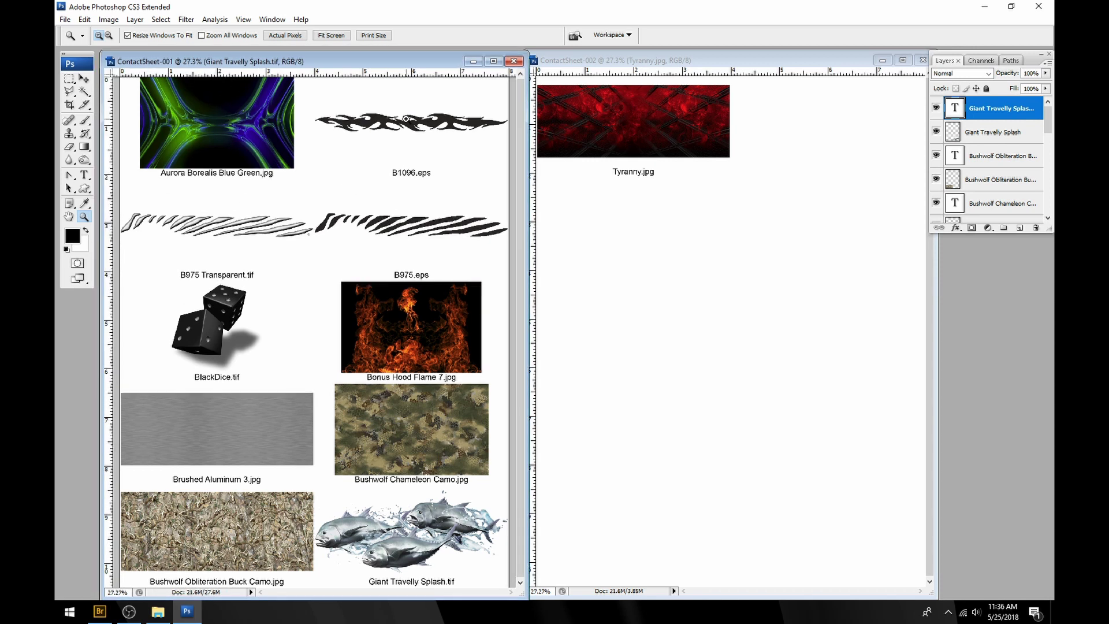